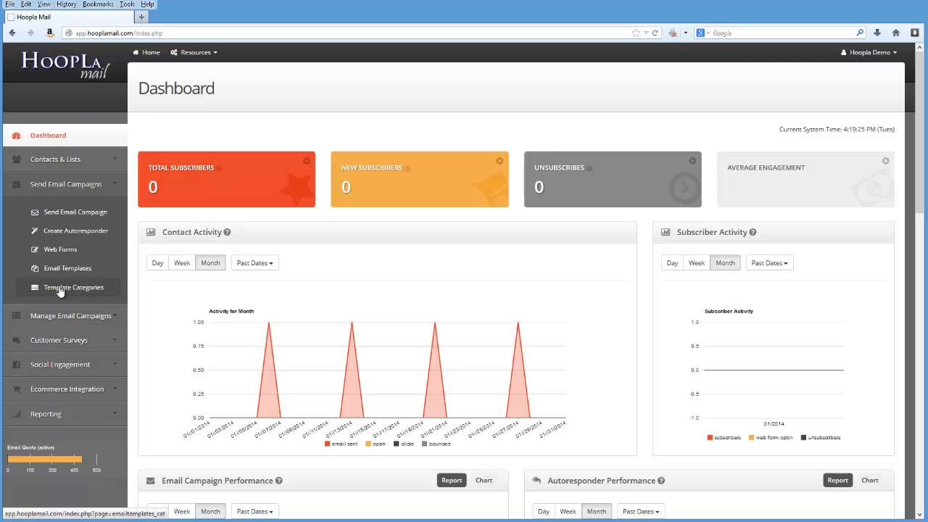
Create a new email template category named Marketing and save it
left_click(60, 290)
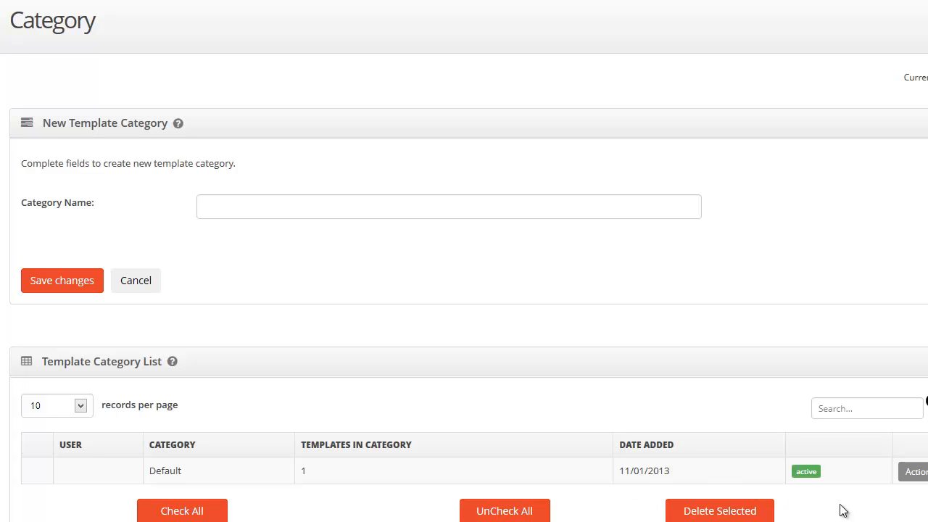
left_click(294, 205)
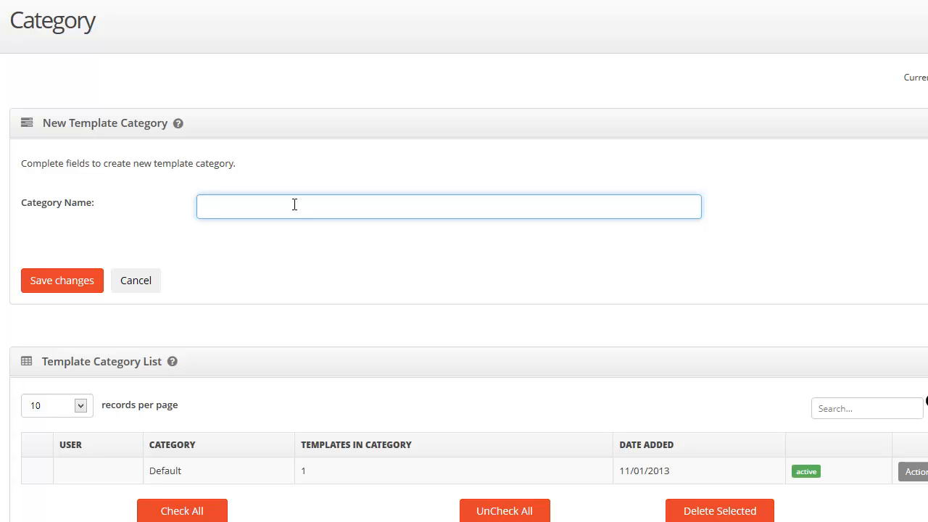
type("Marck")
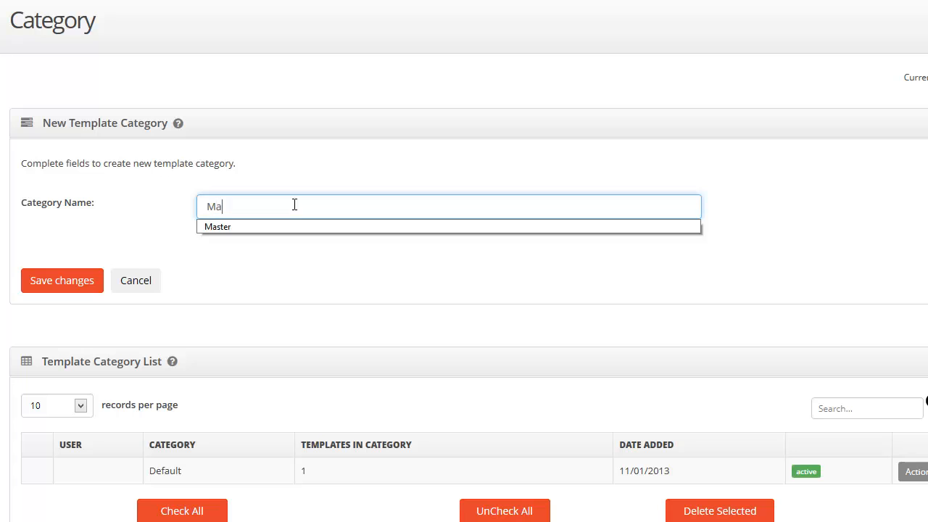
key("BackSpace")
key("BackSpace")
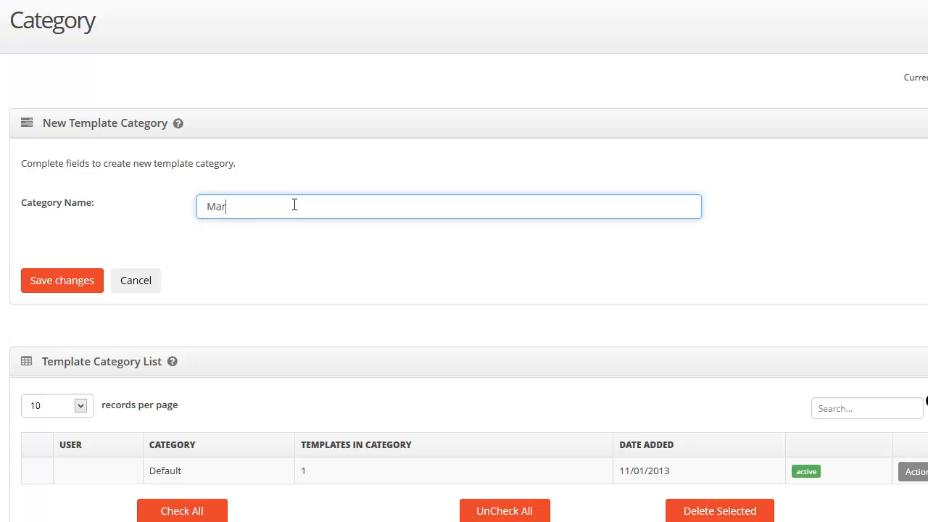
type("keting")
left_click(46, 296)
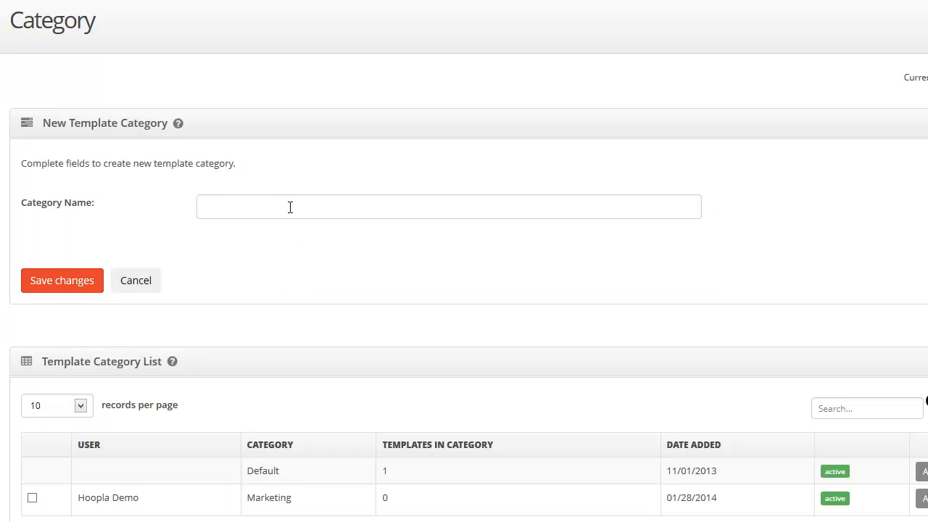
Add and save a second template category named Transactional
left_click(290, 207)
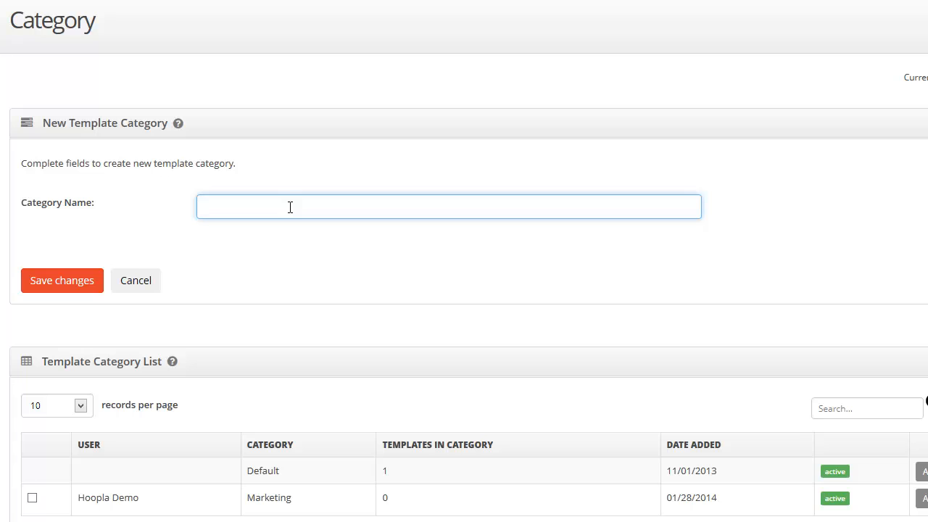
type("Transactional")
left_click(76, 285)
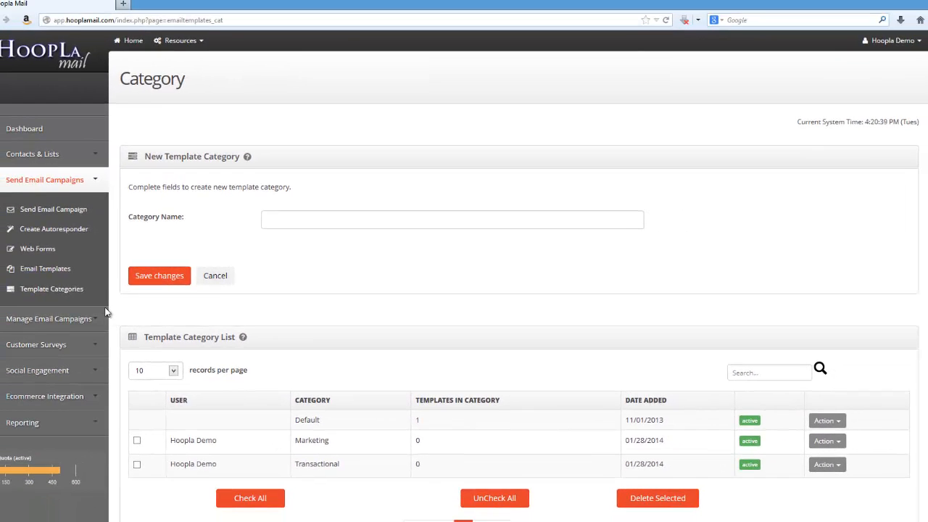
Open the Email Templates page and review the new template form and its system template options, leaving none selected
left_click(40, 269)
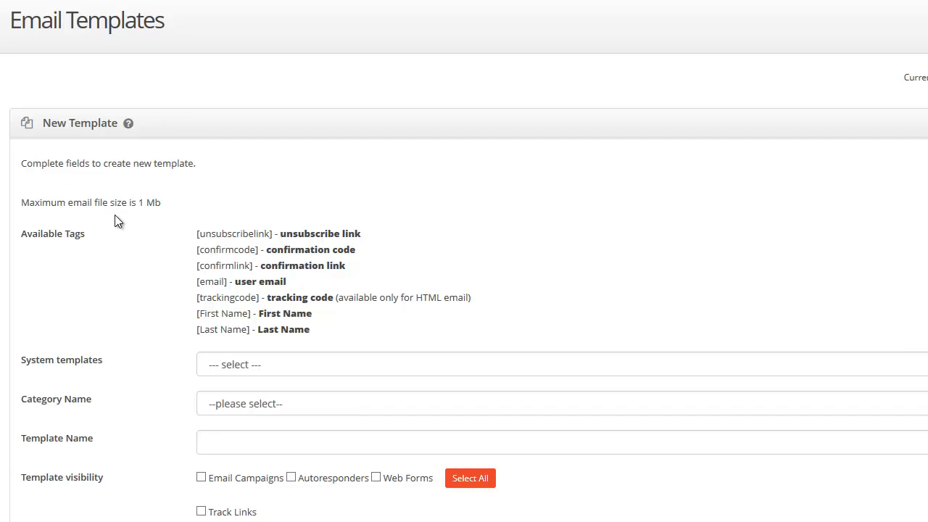
scroll(115, 215, "down", 10)
scroll(114, 215, "down", 3)
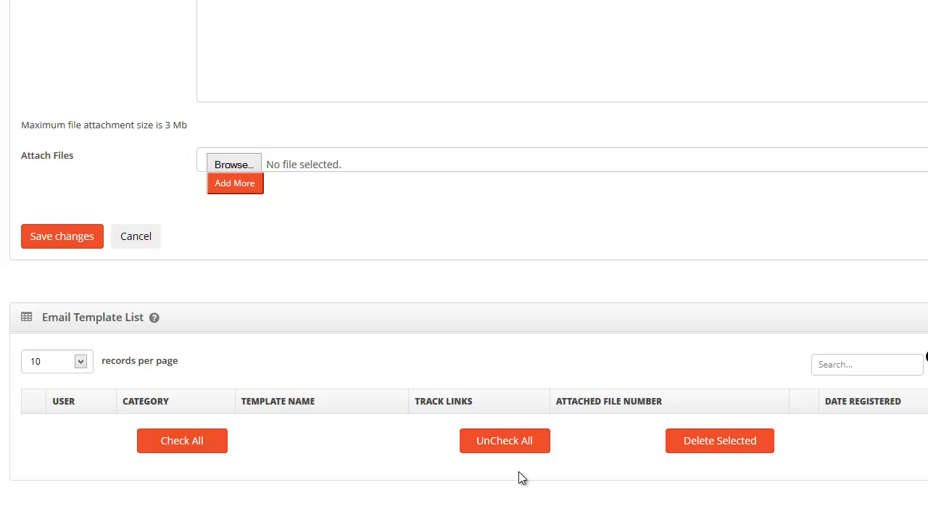
scroll(519, 471, "up", 9)
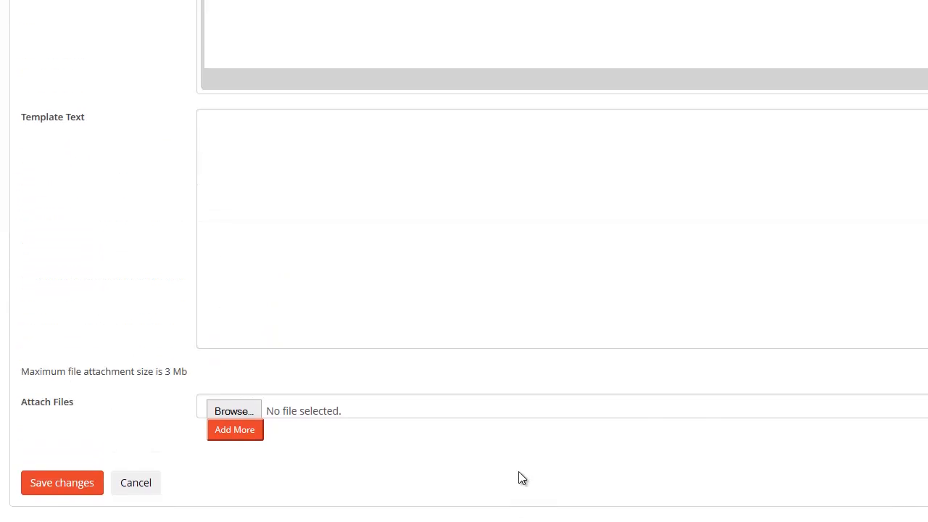
scroll(520, 472, "up", 4)
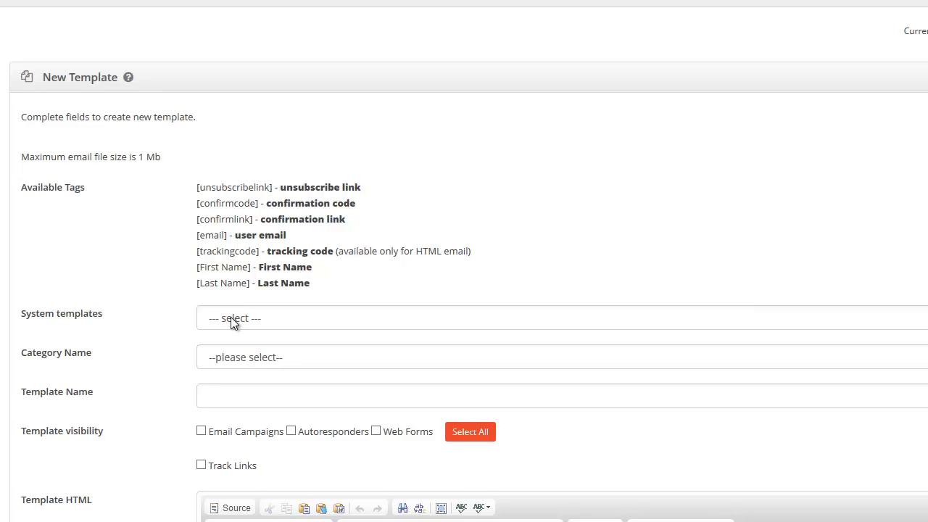
scroll(232, 323, "down", 3)
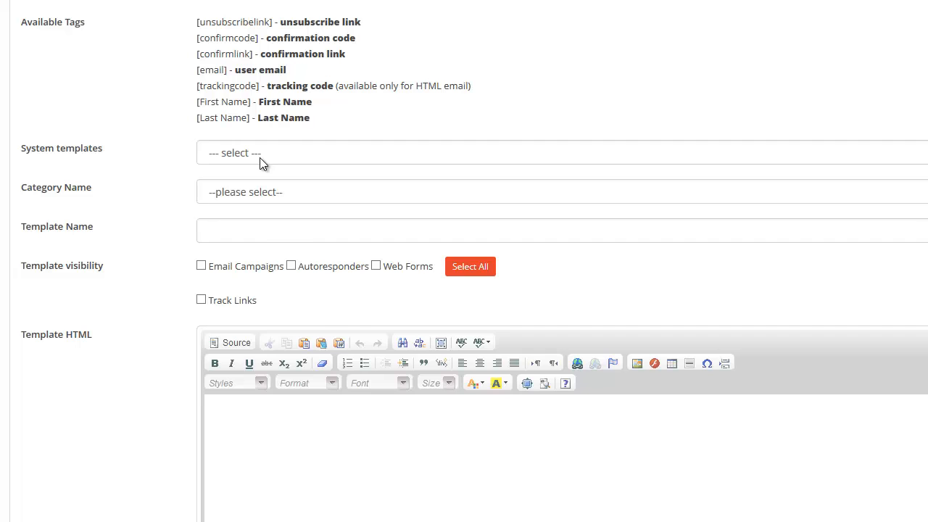
left_click(259, 158)
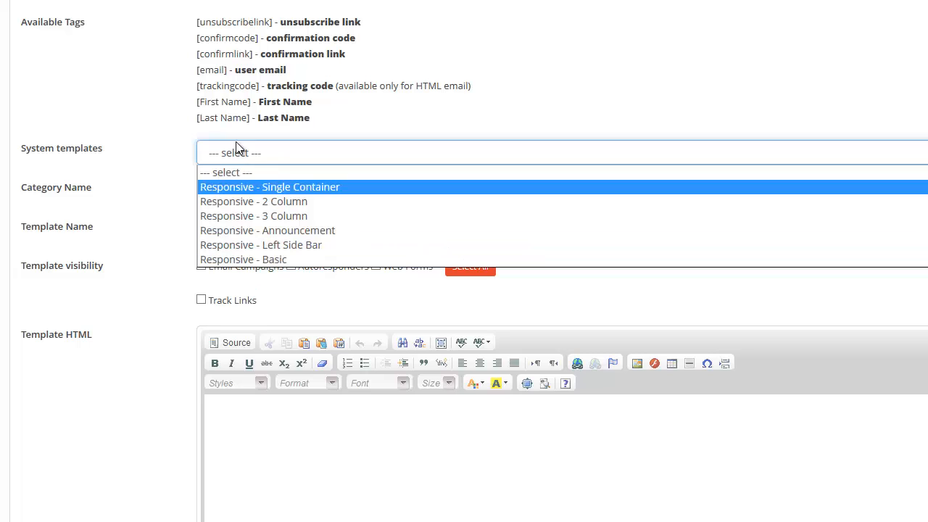
left_click(226, 173)
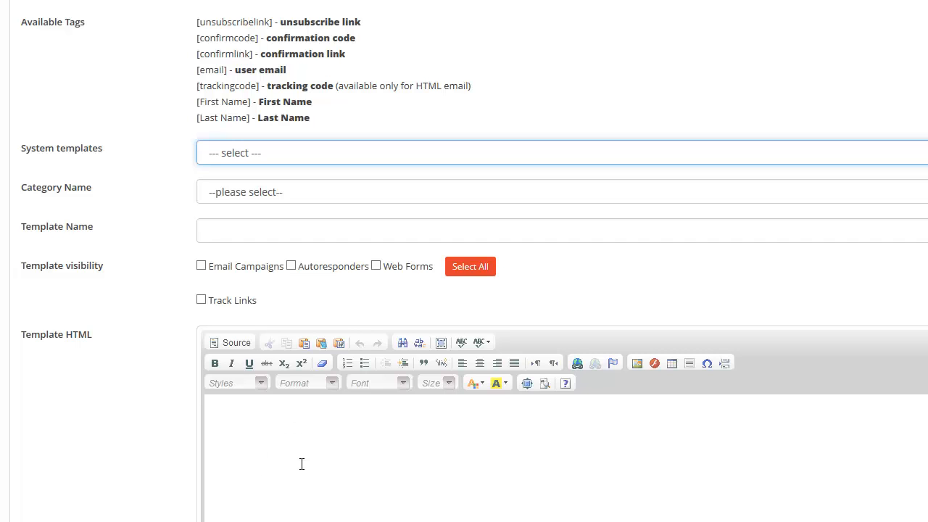
Assign the new template to the Marketing category and name it Welcome to HooplaMail
left_click(248, 192)
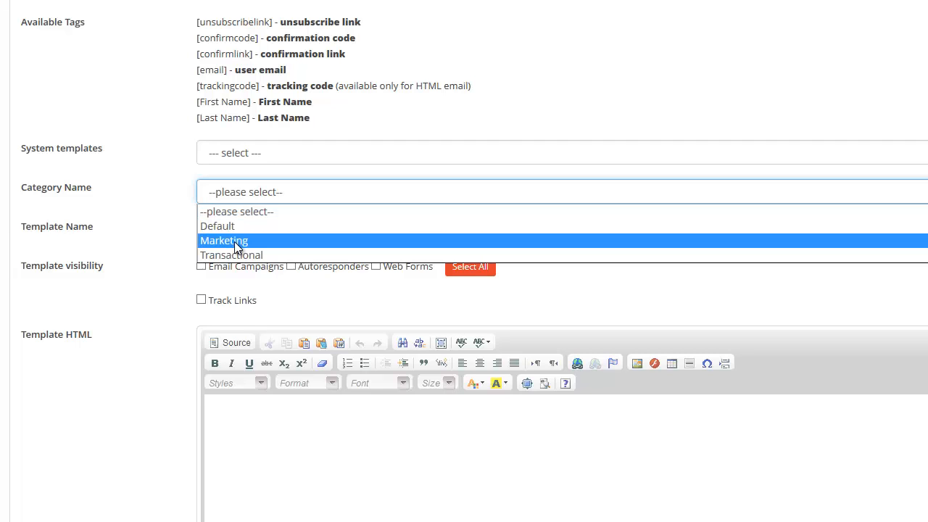
left_click(234, 241)
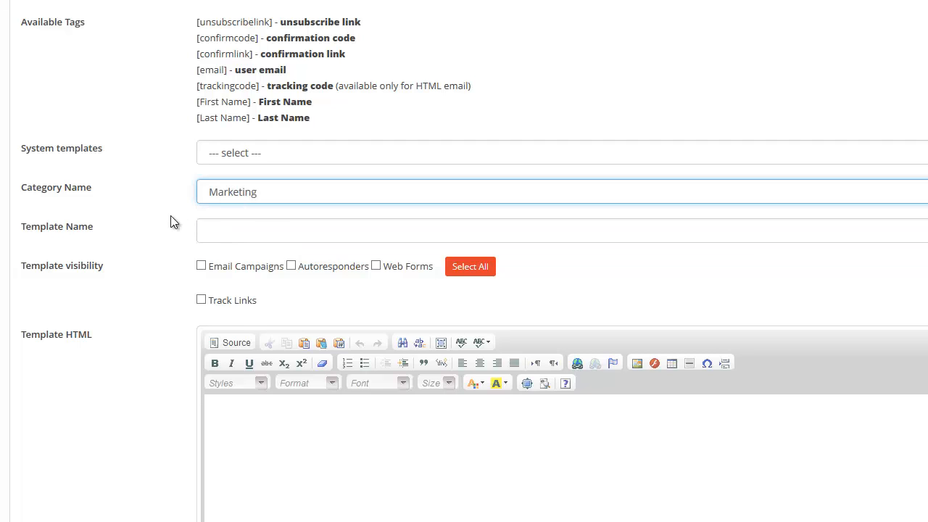
left_click(236, 230)
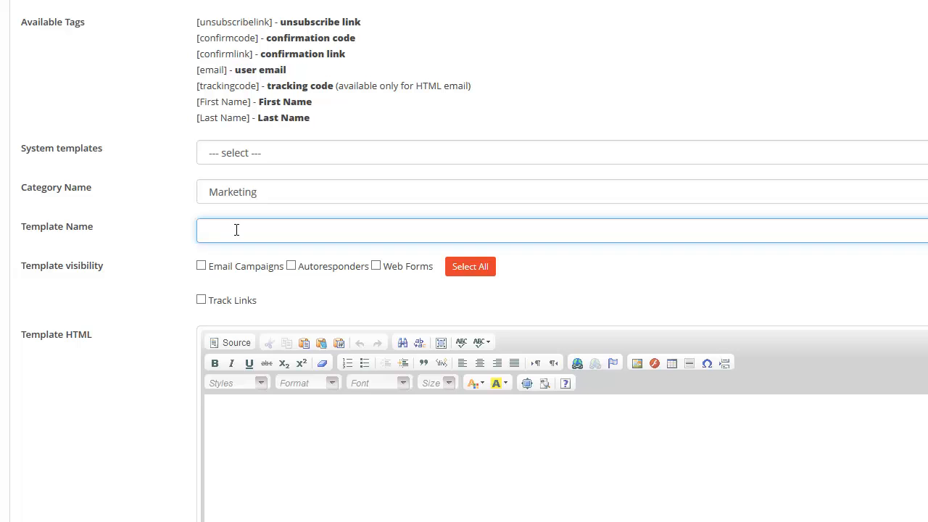
type("W")
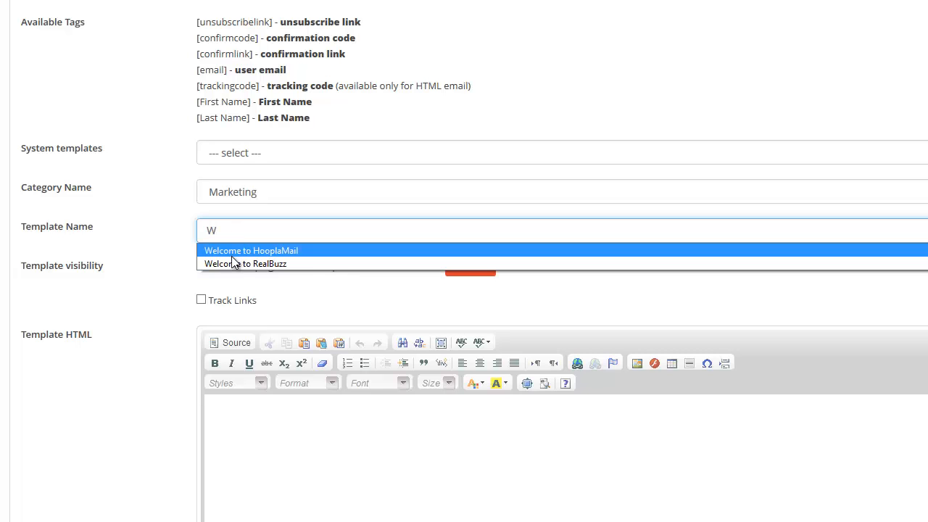
left_click(231, 251)
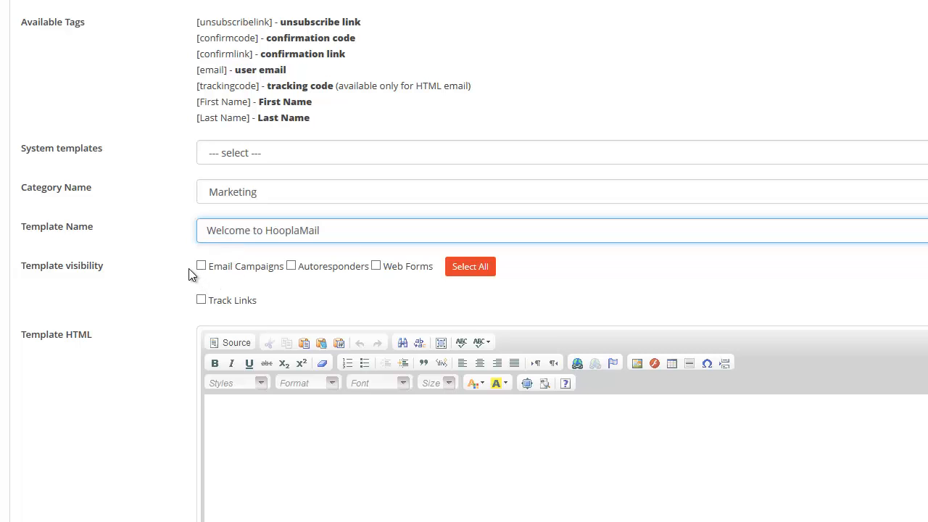
Make the template visible to Email Campaigns, Autoresponders and Web Forms, and enable Track Links
left_click(201, 265)
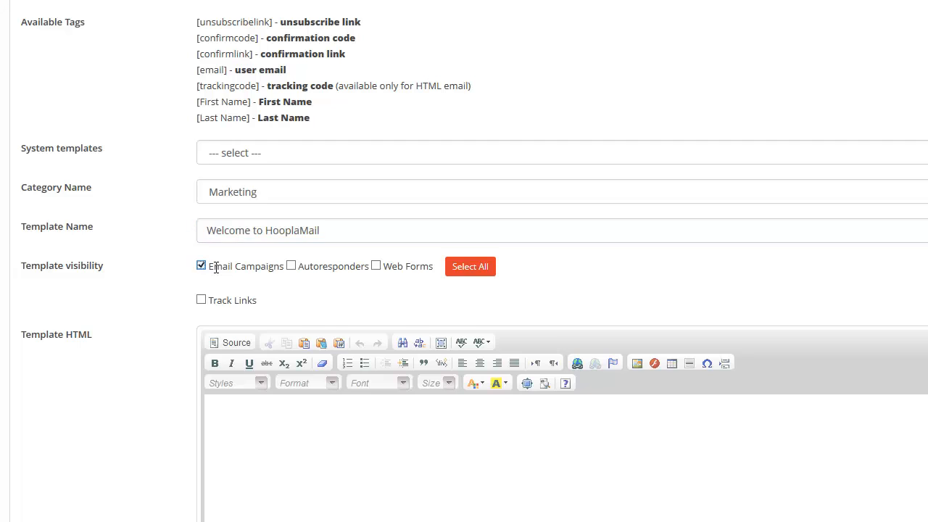
left_click(294, 266)
left_click(376, 266)
left_click(202, 300)
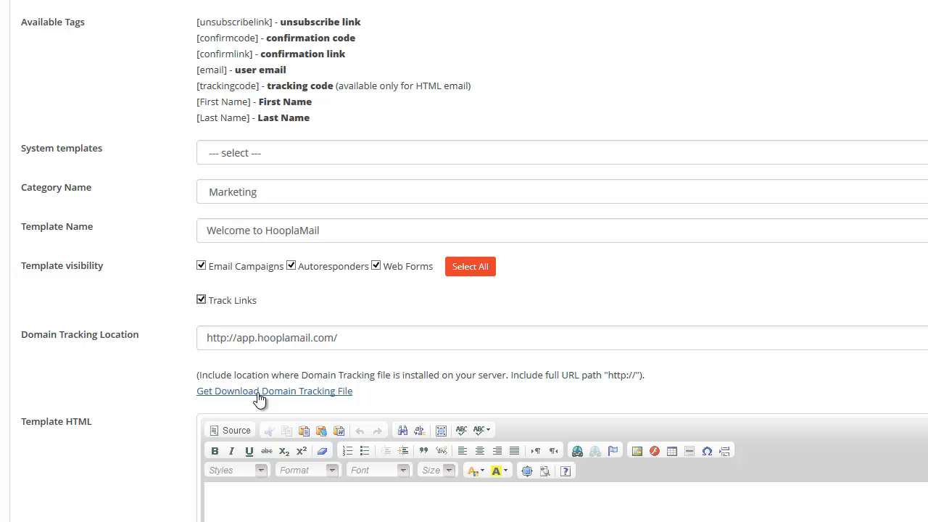
Check the download offered for the domain tracking file without saving it, and place the cursor in Domain Tracking Location
left_click(259, 395)
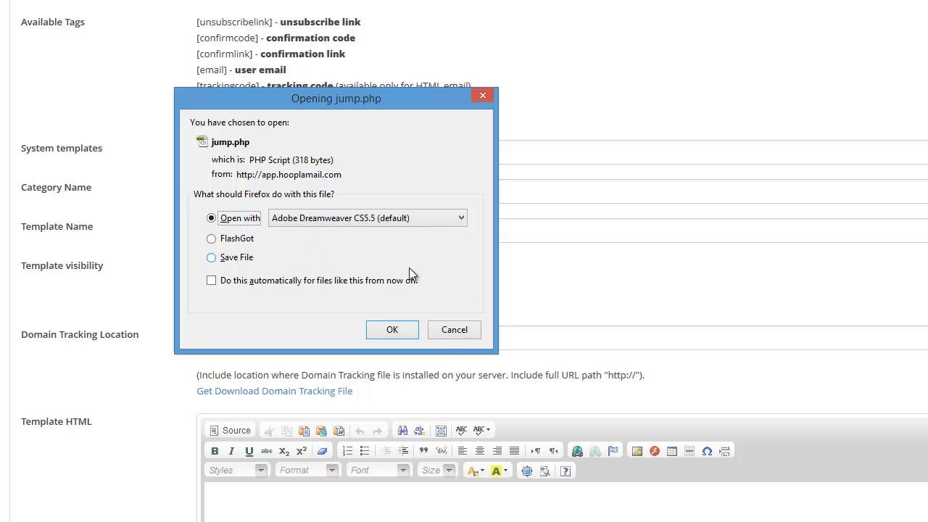
left_click(442, 335)
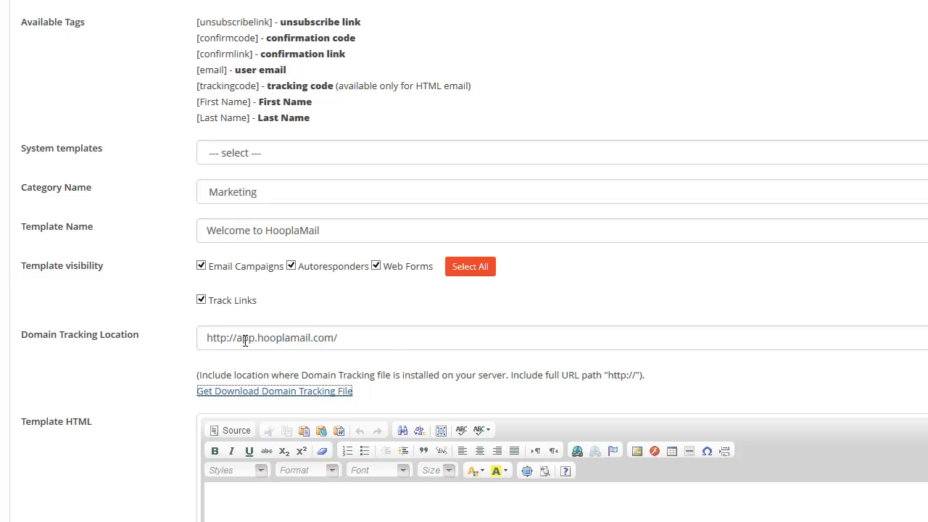
left_click(338, 337)
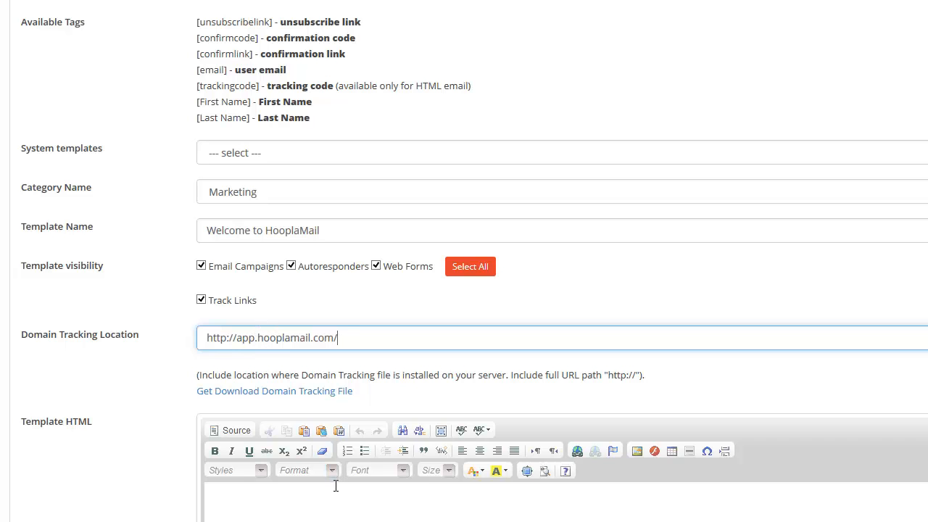
Switch to the open notes window, copy the whole welcome message, and paste it into both the Template HTML and Template Text fields
scroll(336, 486, "down", 3)
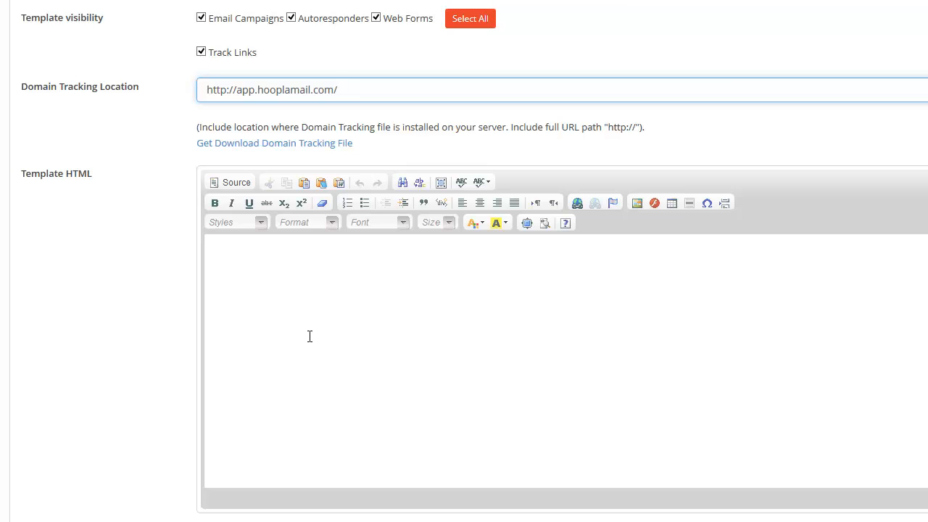
left_click(286, 285)
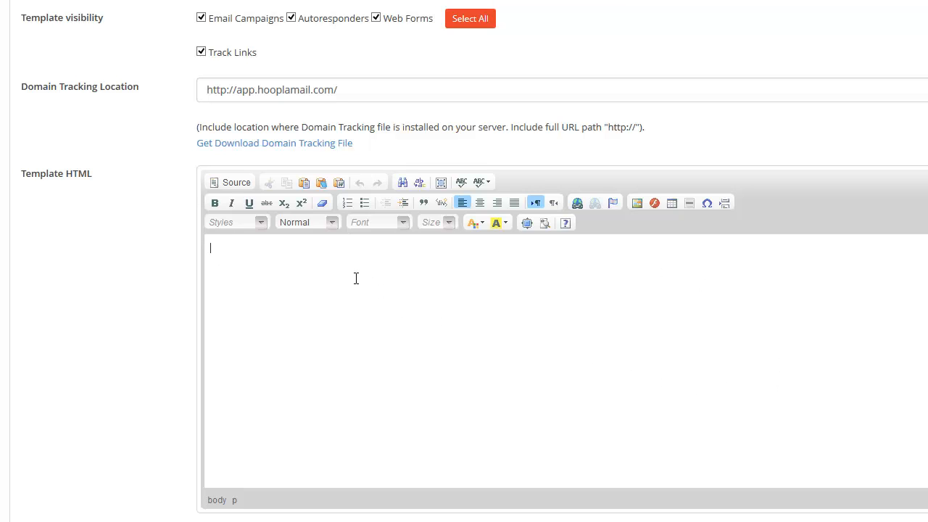
scroll(369, 375, "down", 4)
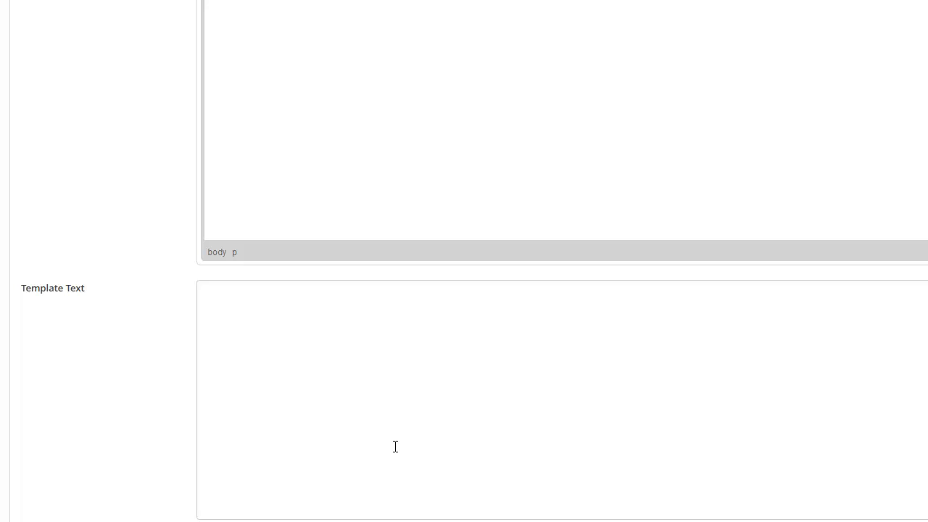
scroll(395, 446, "up", 3)
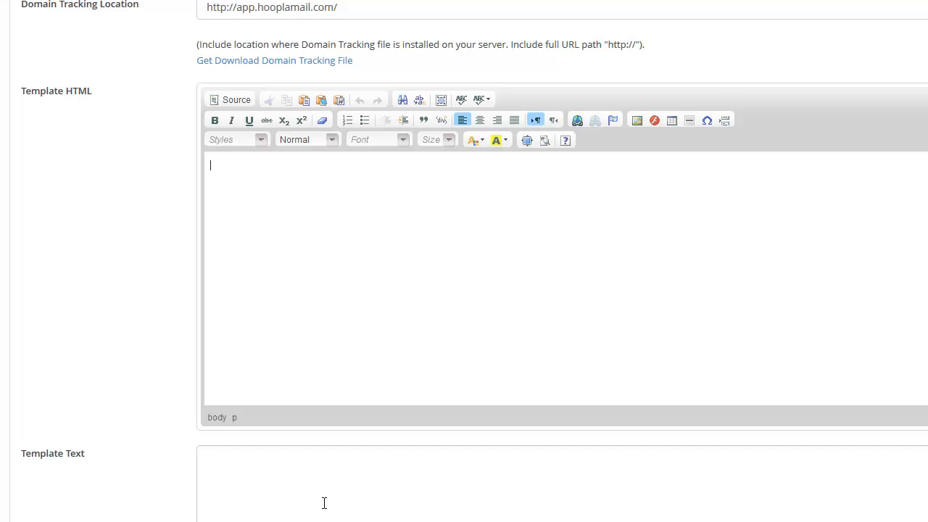
scroll(324, 503, "down", 1)
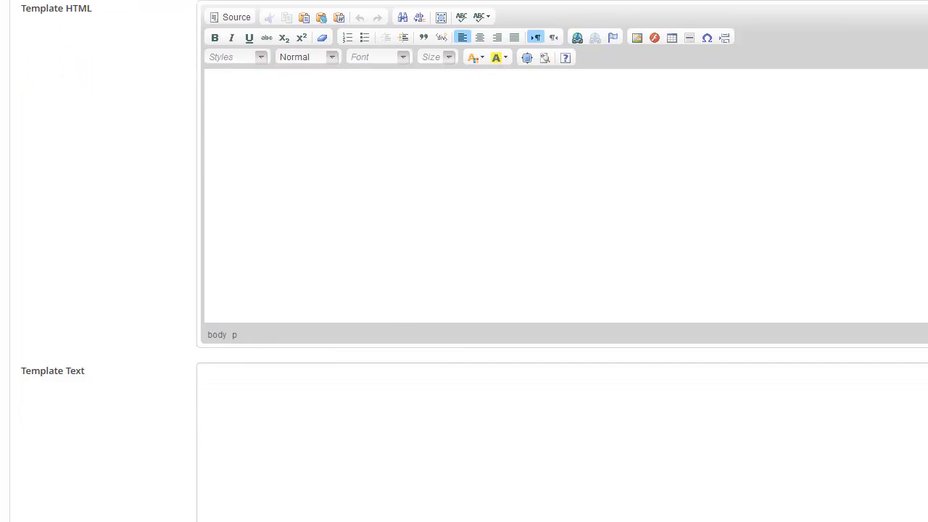
key("alt+Tab")
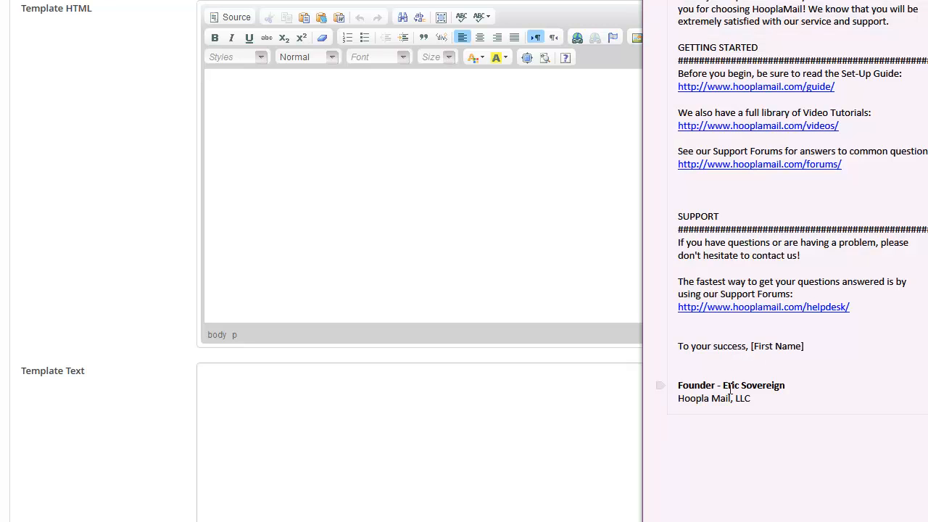
left_click_drag(752, 398, 685, 1)
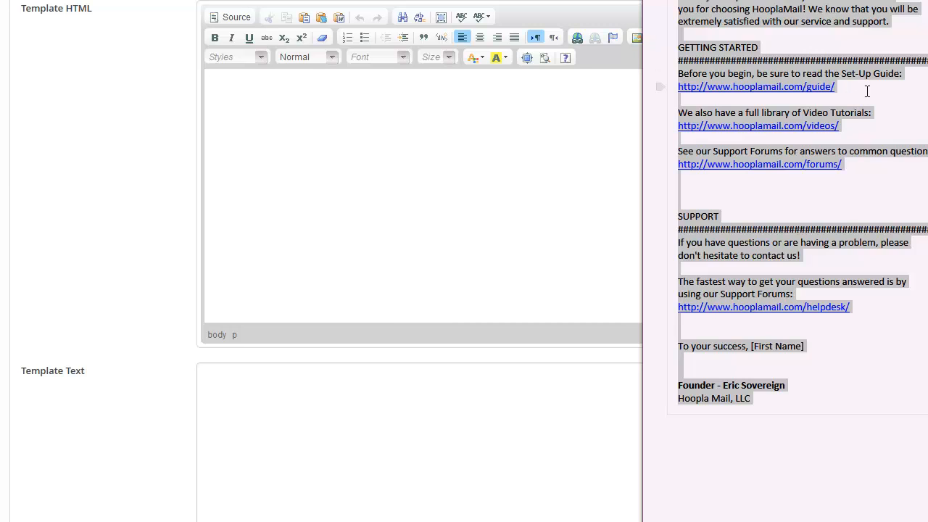
left_click(399, 150)
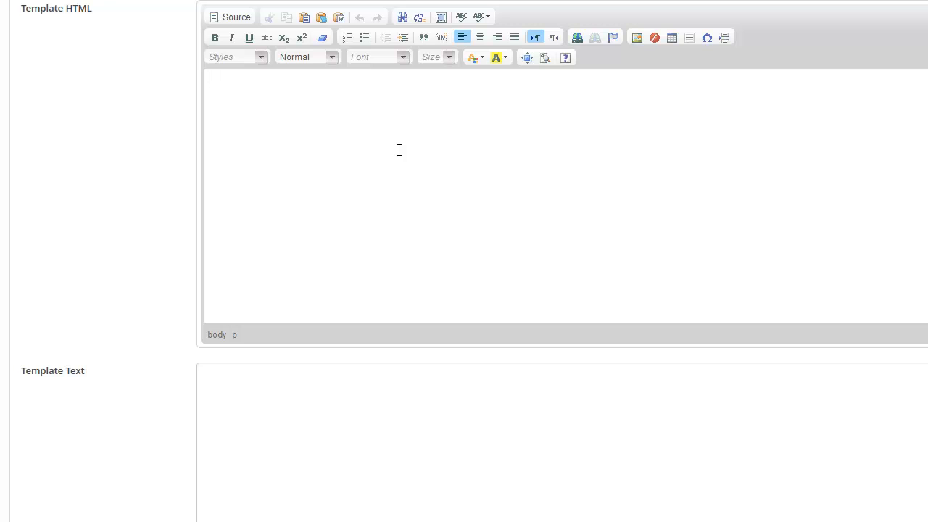
key("ctrl+v")
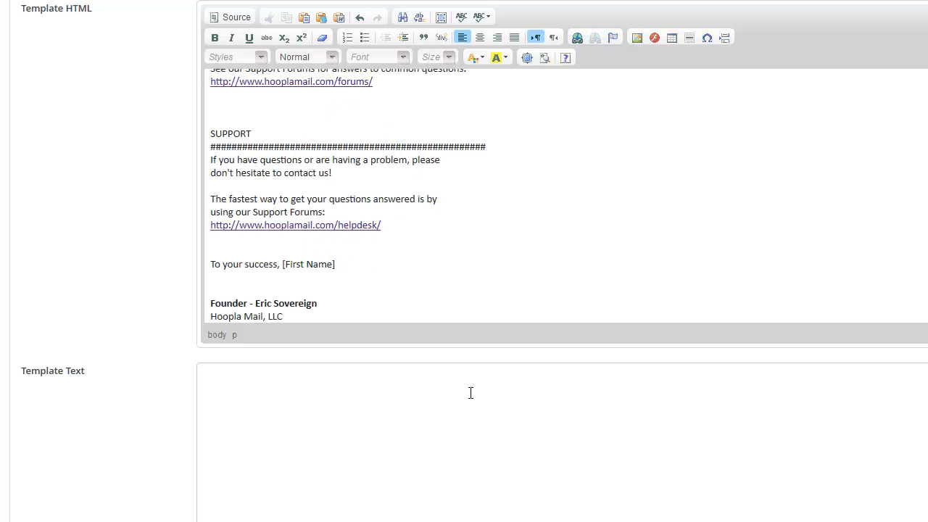
left_click(288, 399)
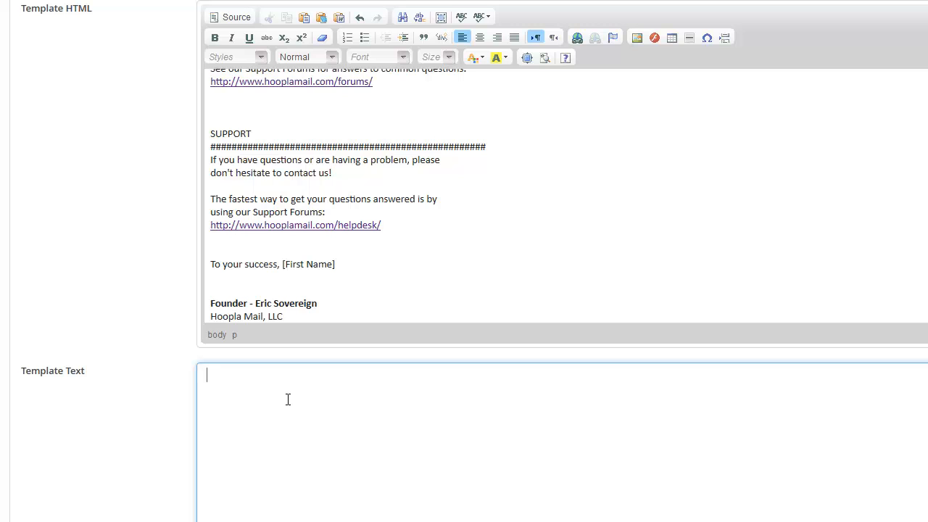
key("ctrl+v")
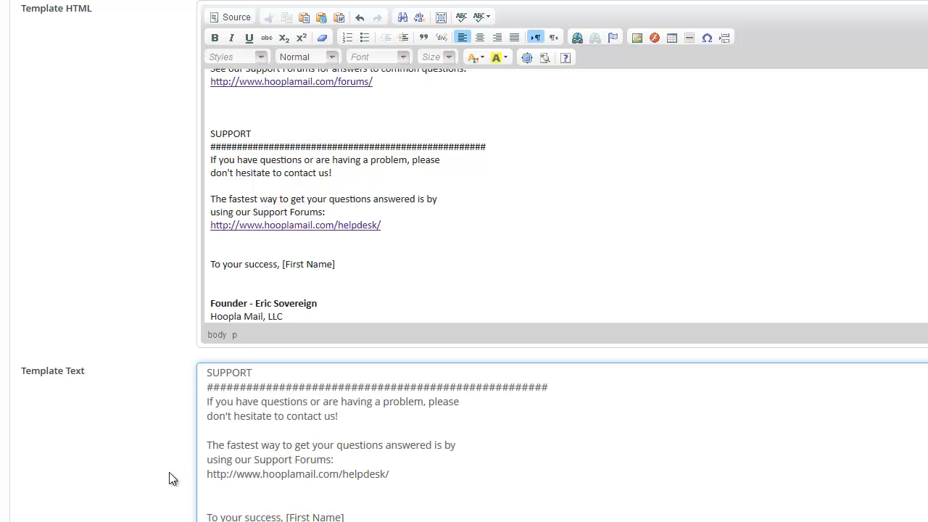
Review the pasted message in Template Text and Template HTML, and check the editing options offered for the Set-Up Guide link
scroll(483, 392, "up", 1)
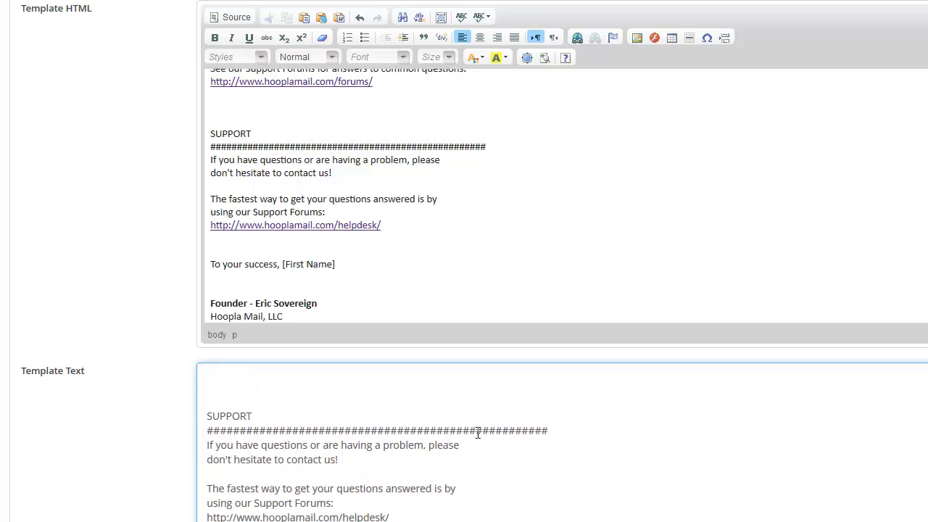
scroll(478, 433, "up", 5)
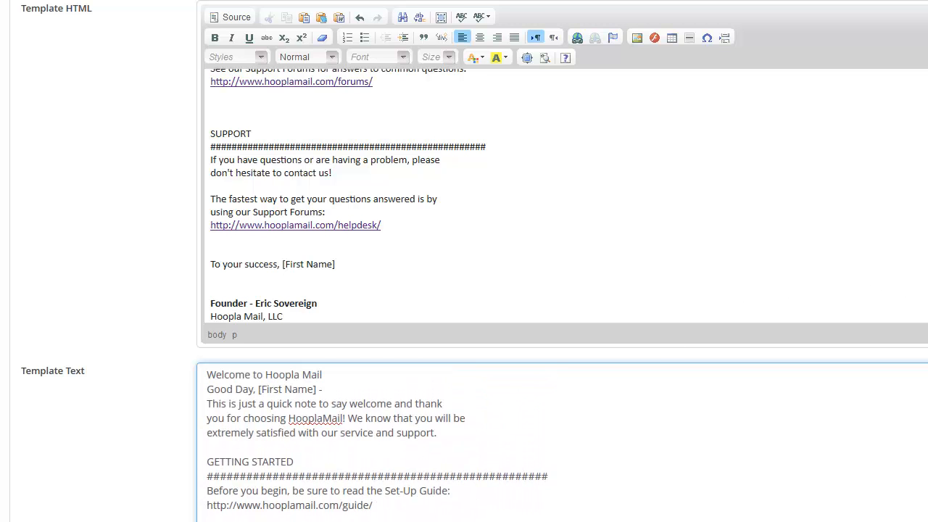
scroll(917, 157, "up", 5)
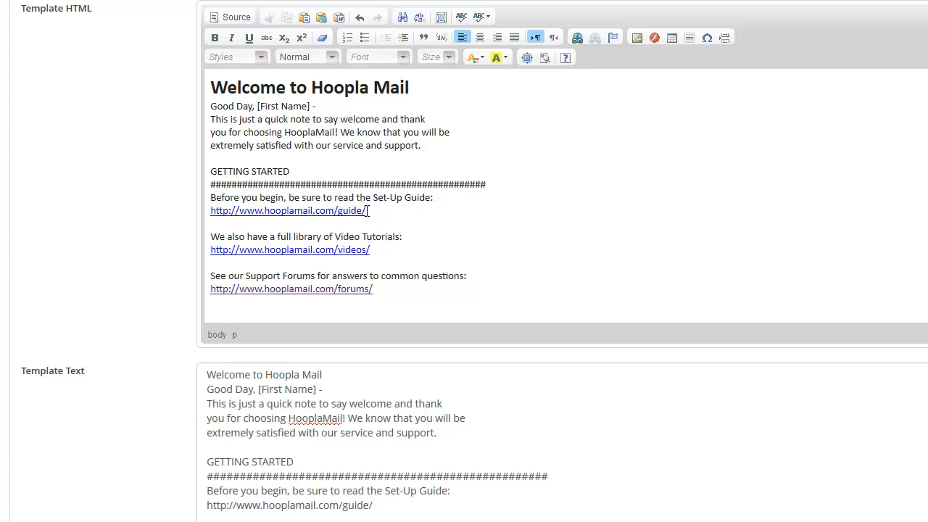
right_click(281, 209)
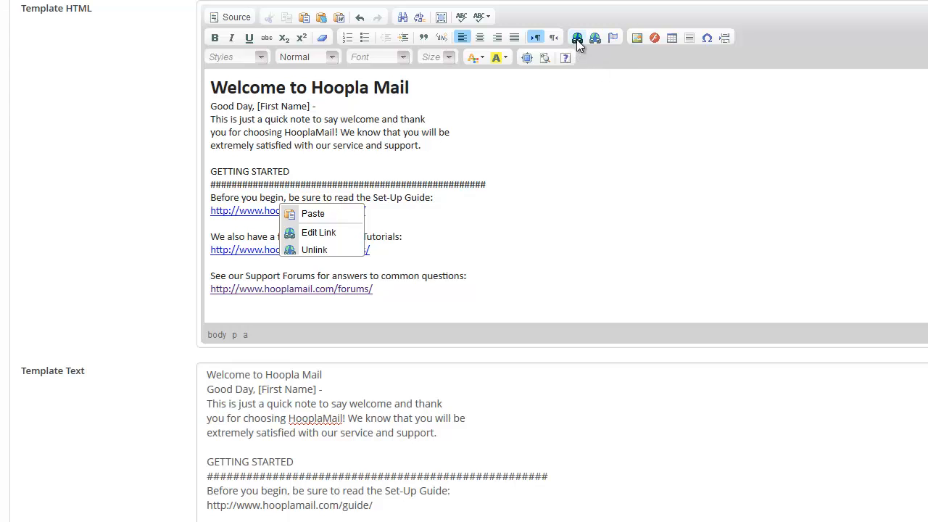
left_click(247, 226)
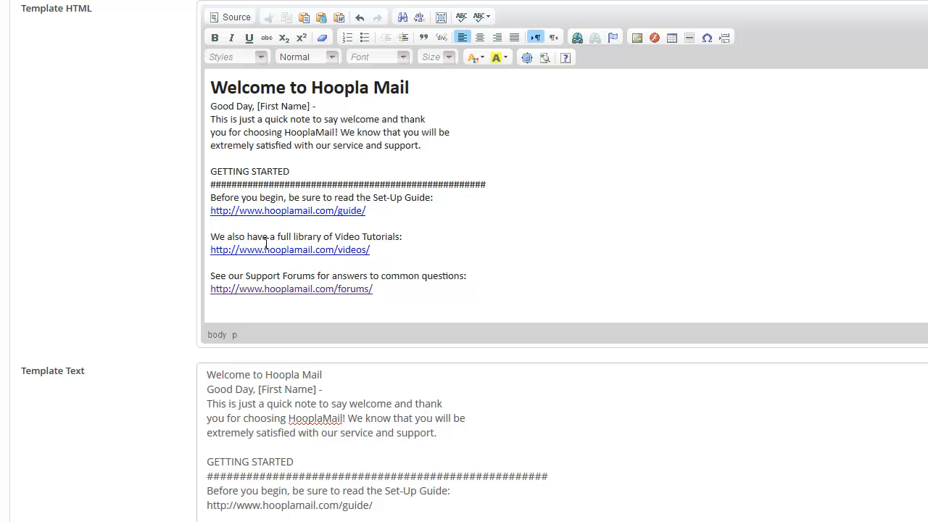
scroll(531, 260, "down", 3)
scroll(531, 260, "down", 5)
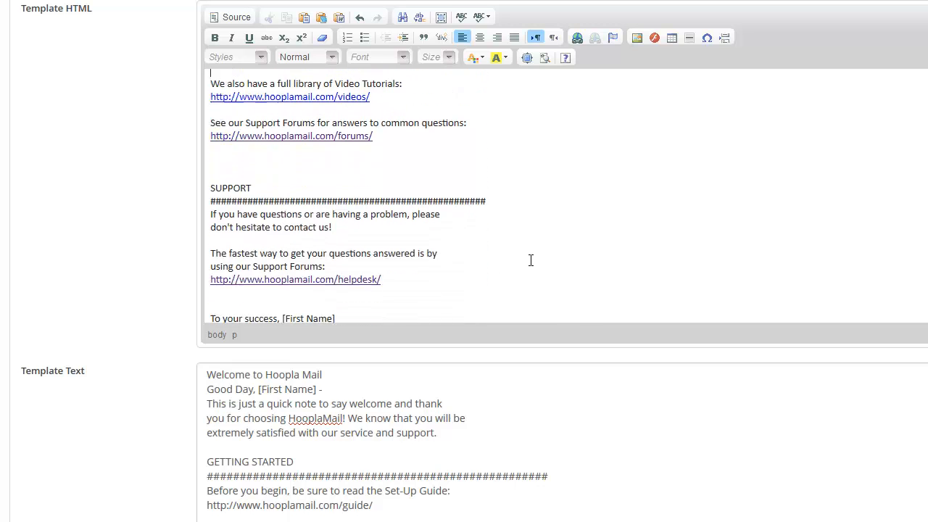
right_click(140, 368)
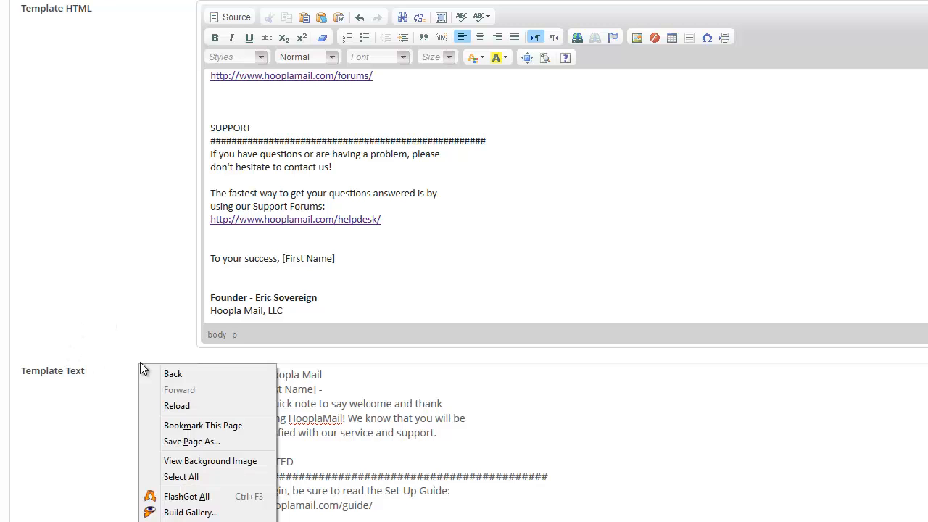
left_click(154, 317)
Save the new email template without attaching any files
scroll(154, 316, "down", 5)
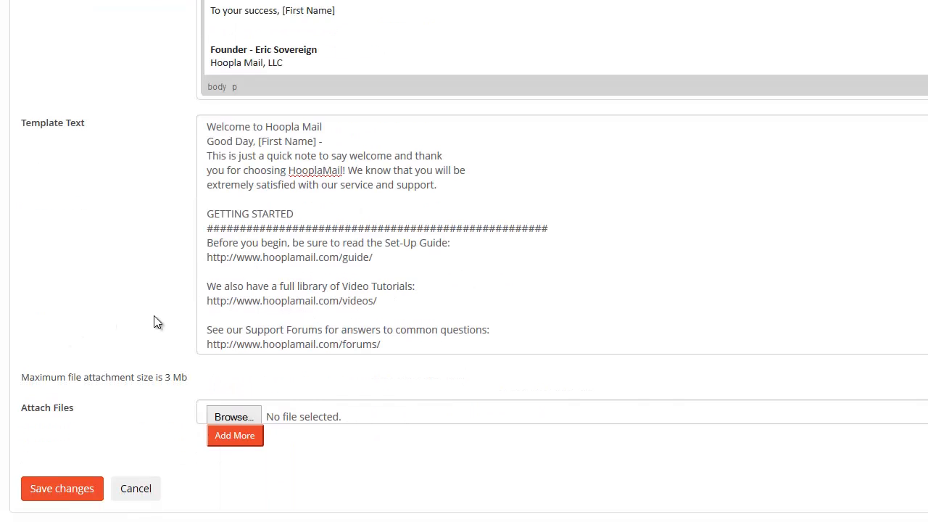
scroll(181, 287, "down", 5)
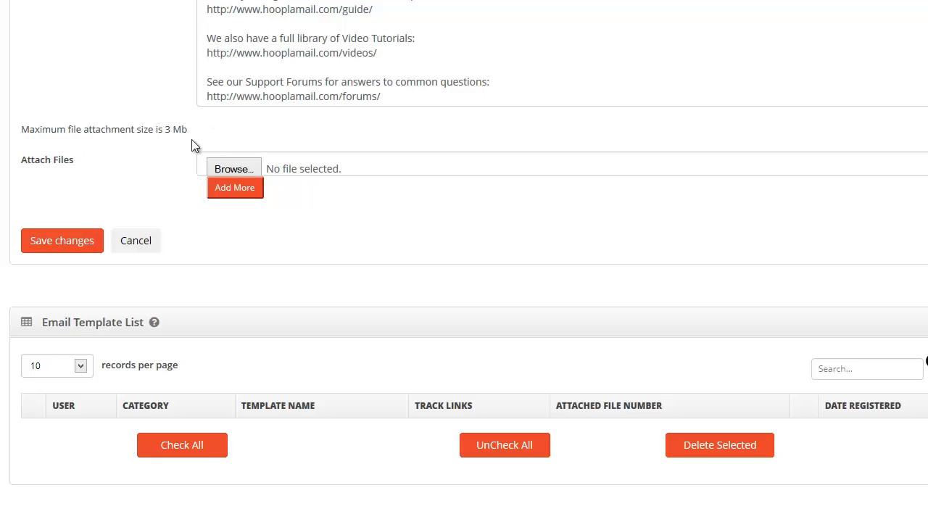
left_click(81, 247)
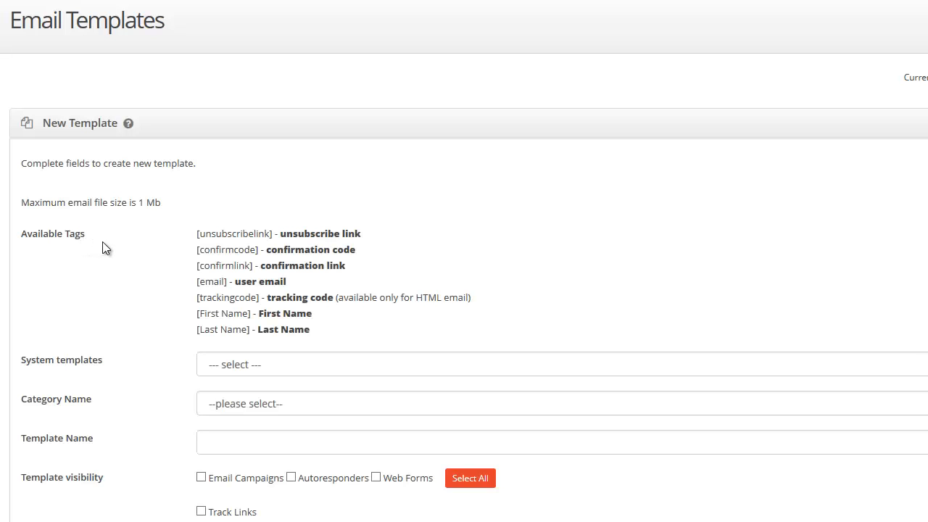
Preview the saved Welcome to HooplaMail template from the Email Template List, and close the preview
scroll(102, 248, "down", 15)
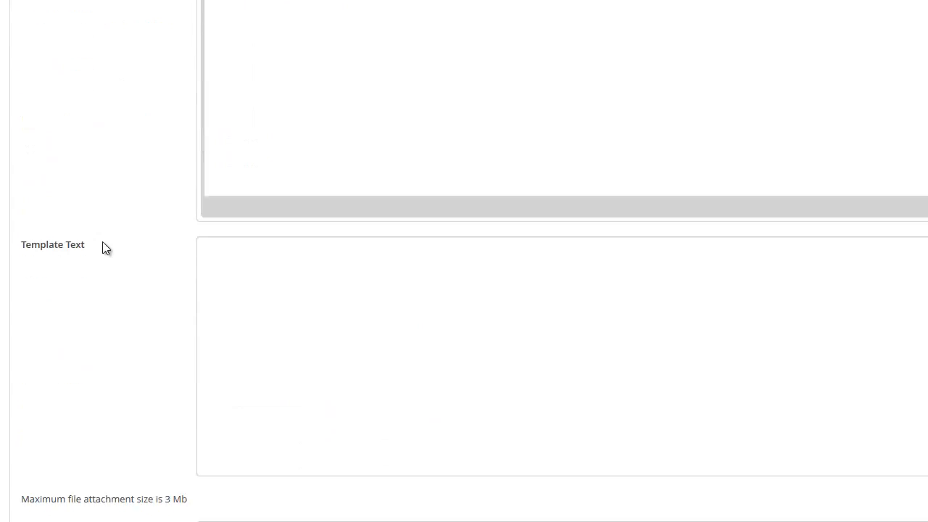
scroll(102, 248, "down", 2)
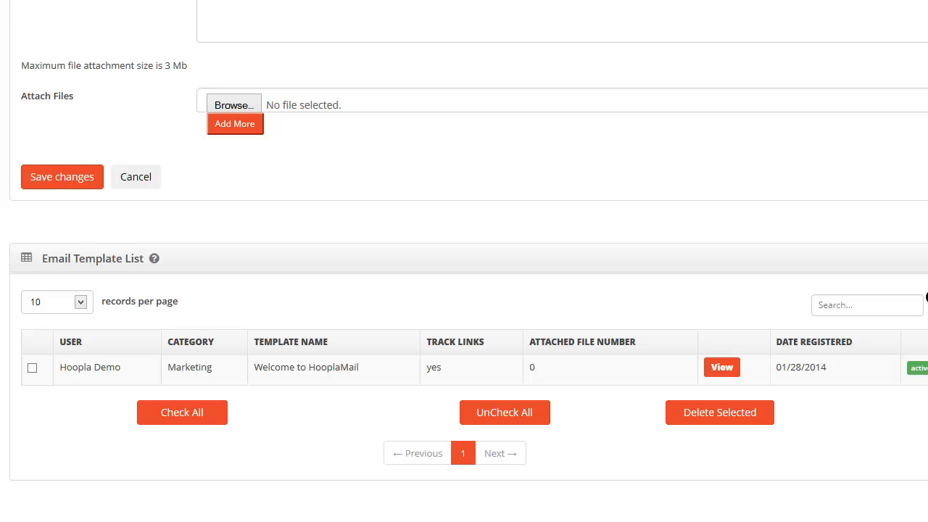
left_click(722, 369)
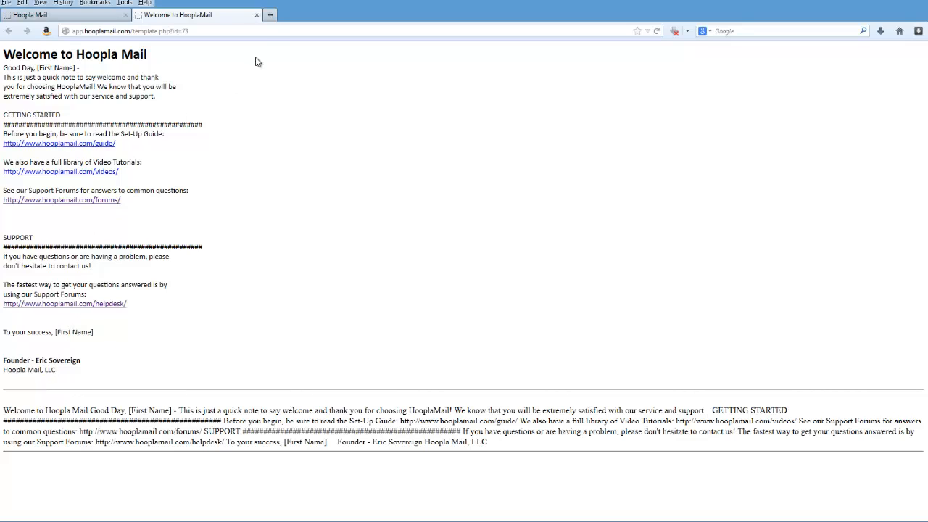
left_click(256, 14)
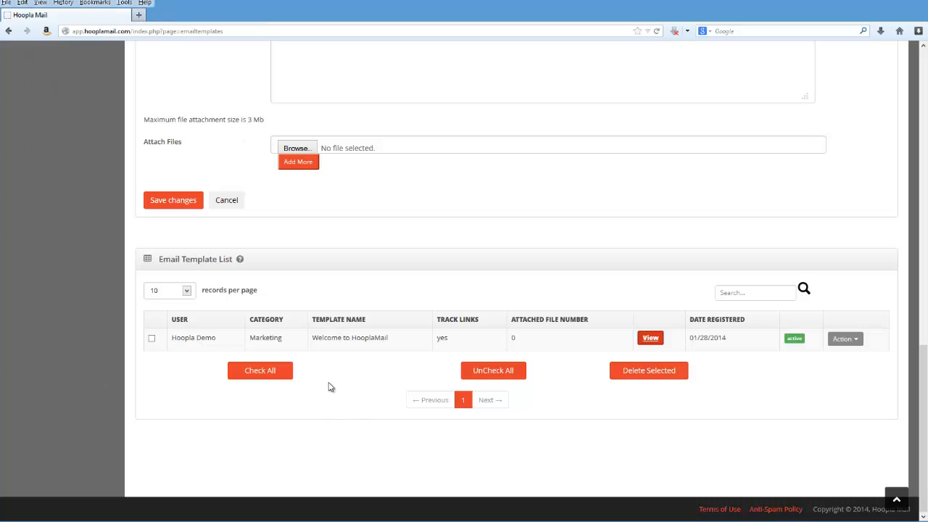
Open the form for a new email campaign and choose the Marketing template Welcome to HooplaMail for it
scroll(329, 387, "up", 10)
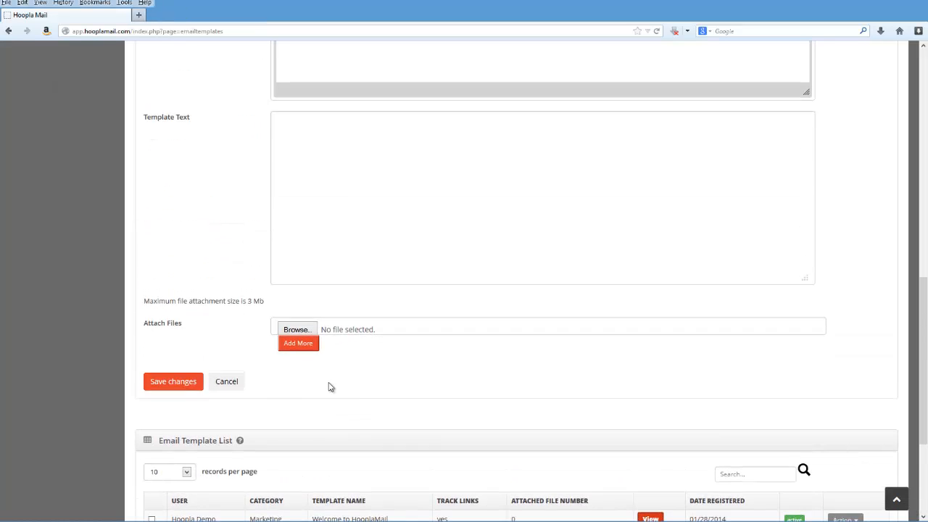
scroll(328, 382, "up", 4)
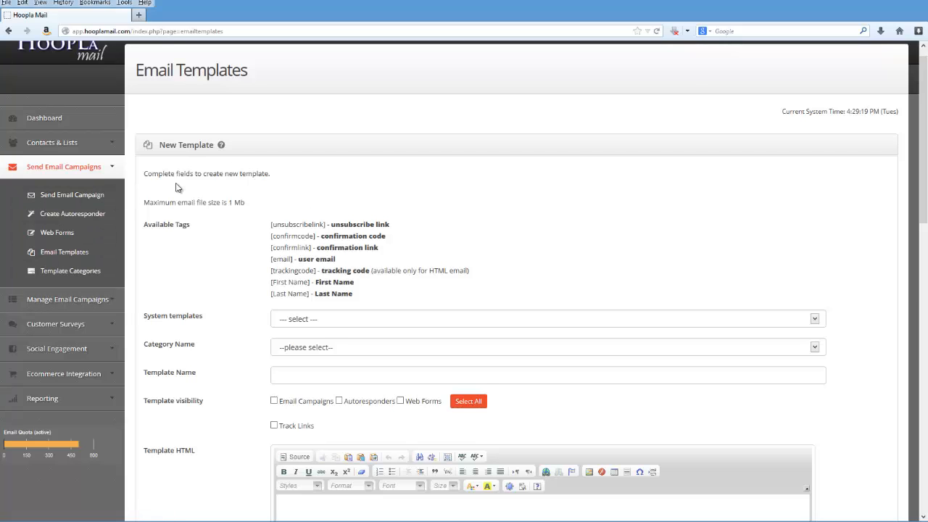
left_click(74, 197)
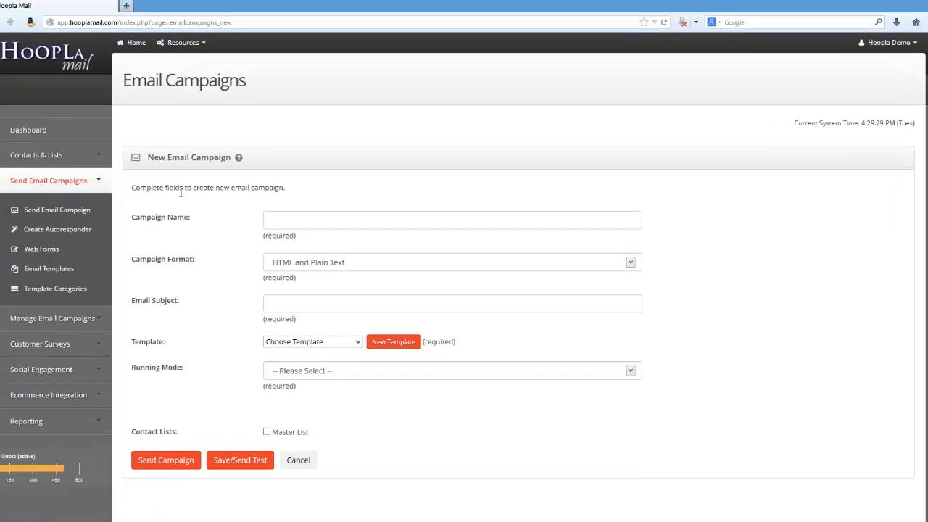
left_click(269, 343)
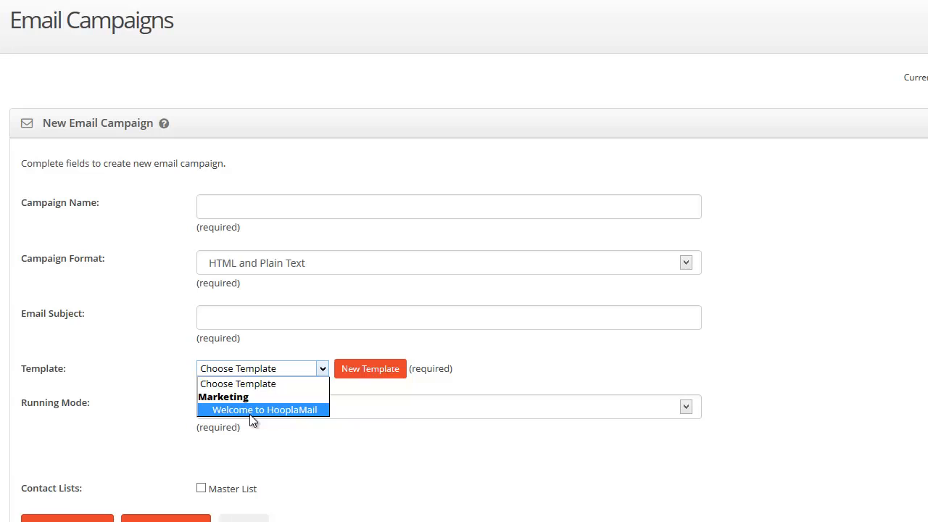
left_click(290, 410)
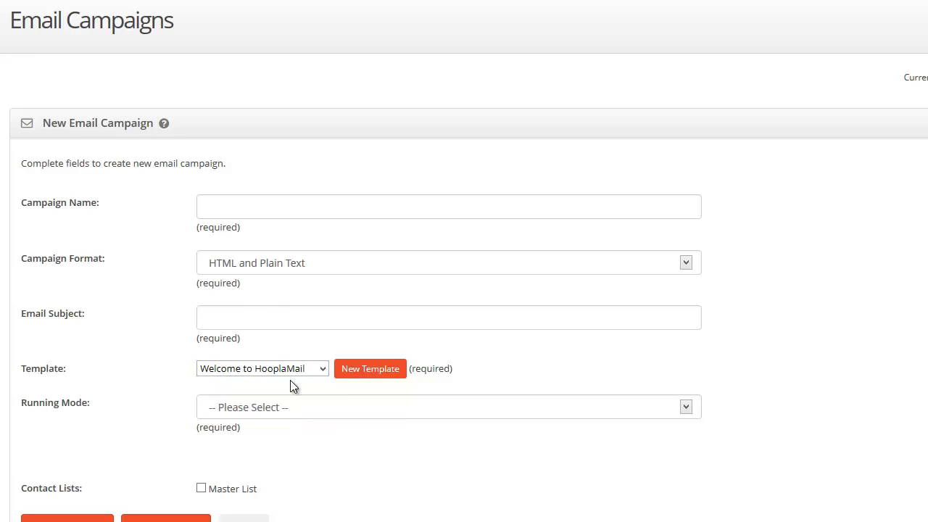